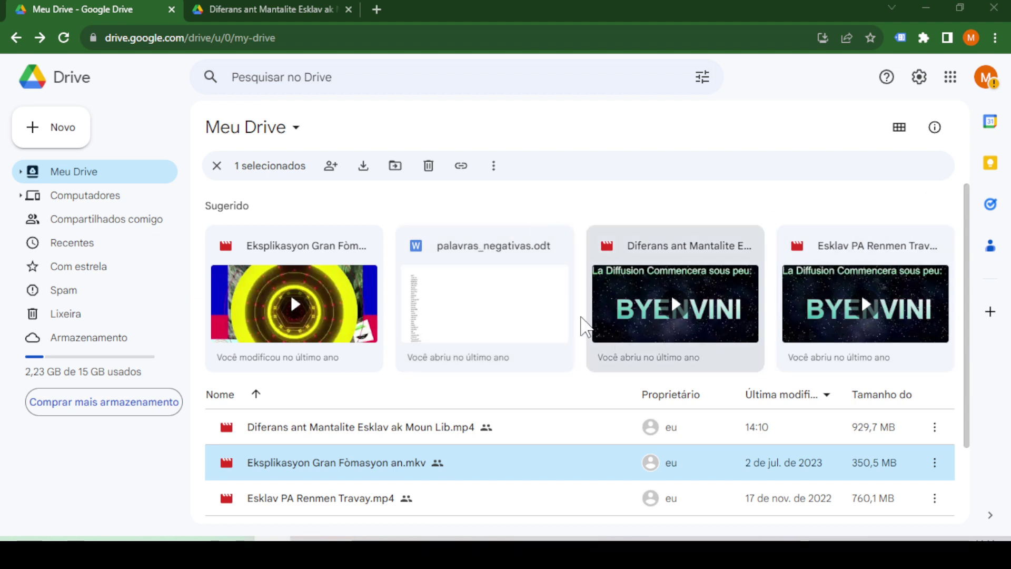
- Switch the Meu Drive file list to grid view and look through the files
scroll(316, 427, down, 2)
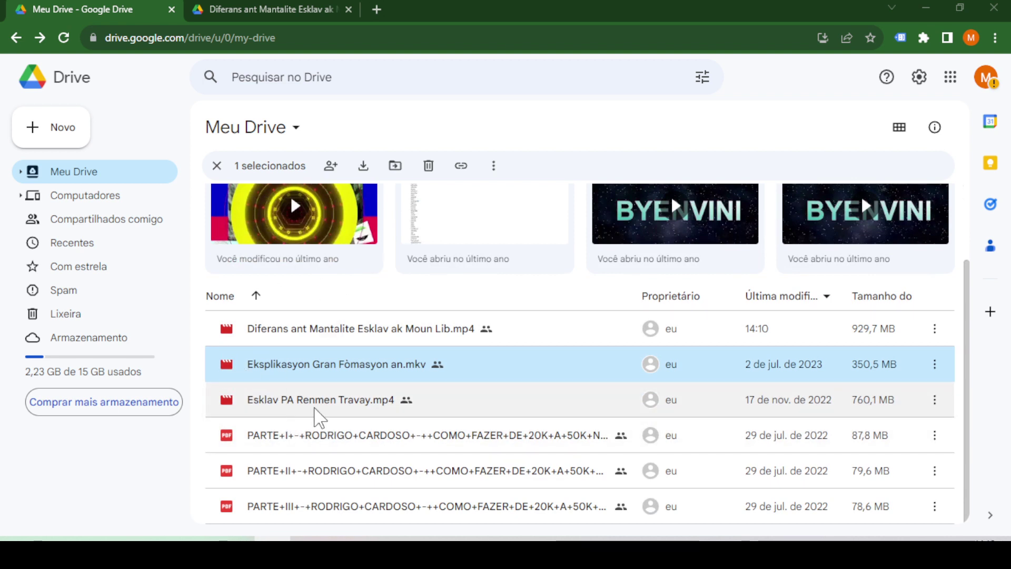
scroll(437, 500, up, 2)
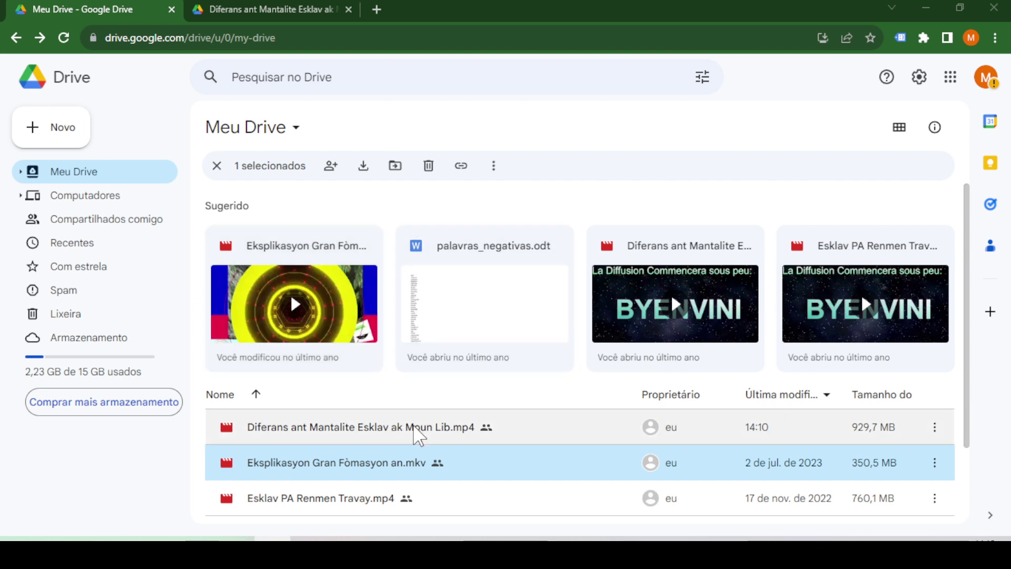
scroll(416, 434, down, 2)
scroll(395, 427, up, 2)
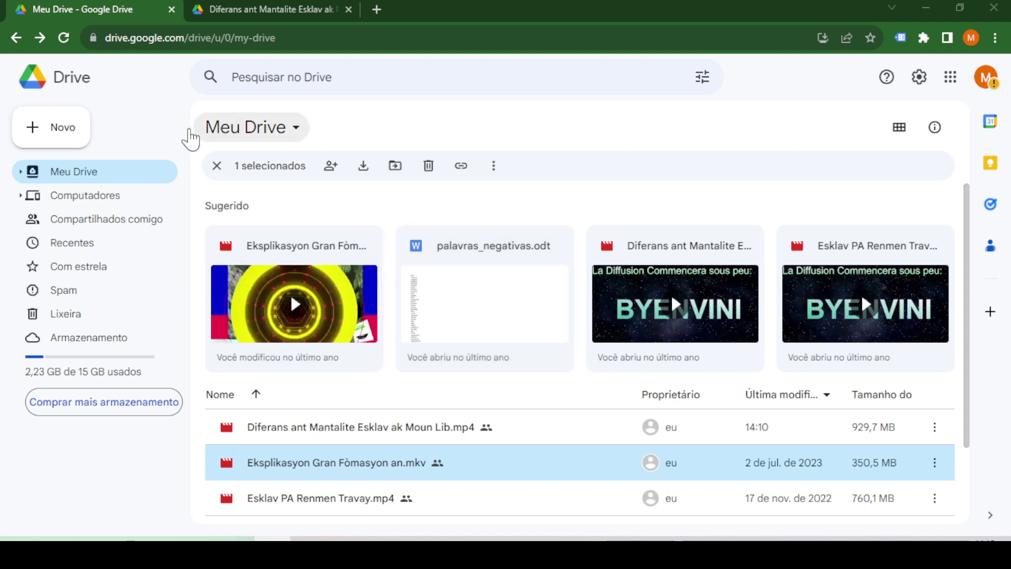
scroll(380, 350, down, 2)
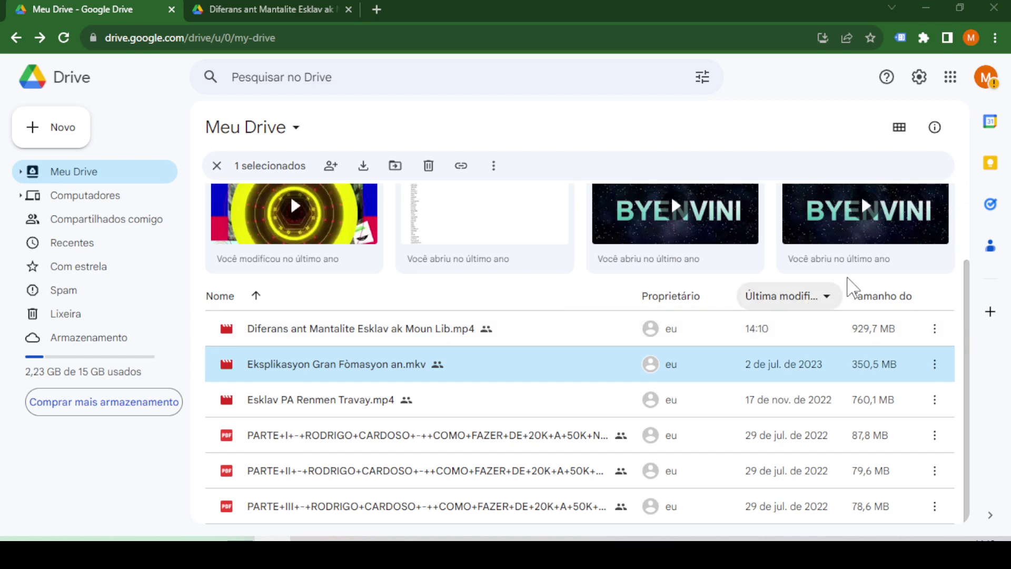
scroll(849, 291, up, 2)
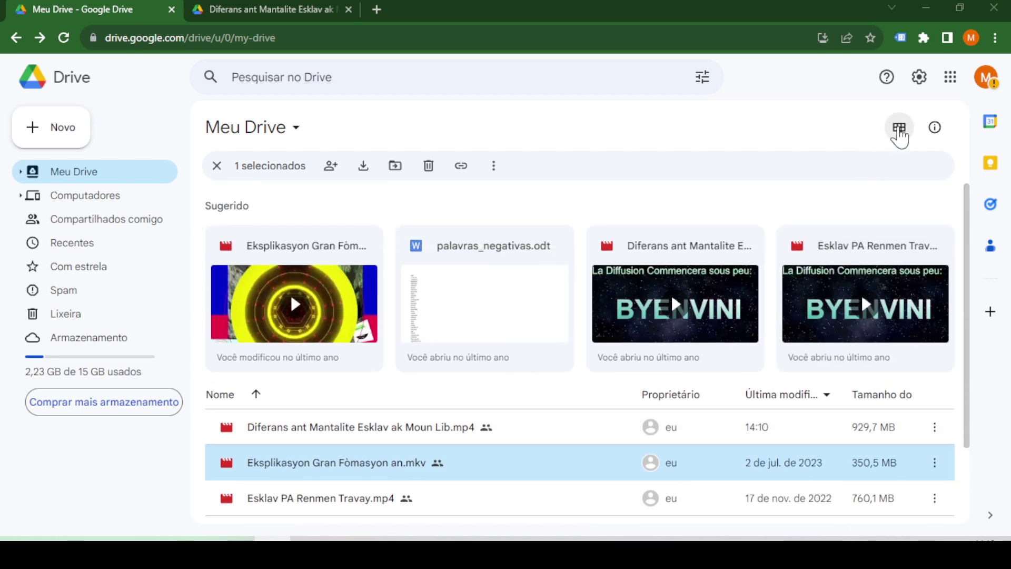
click(899, 128)
scroll(639, 334, down, 4)
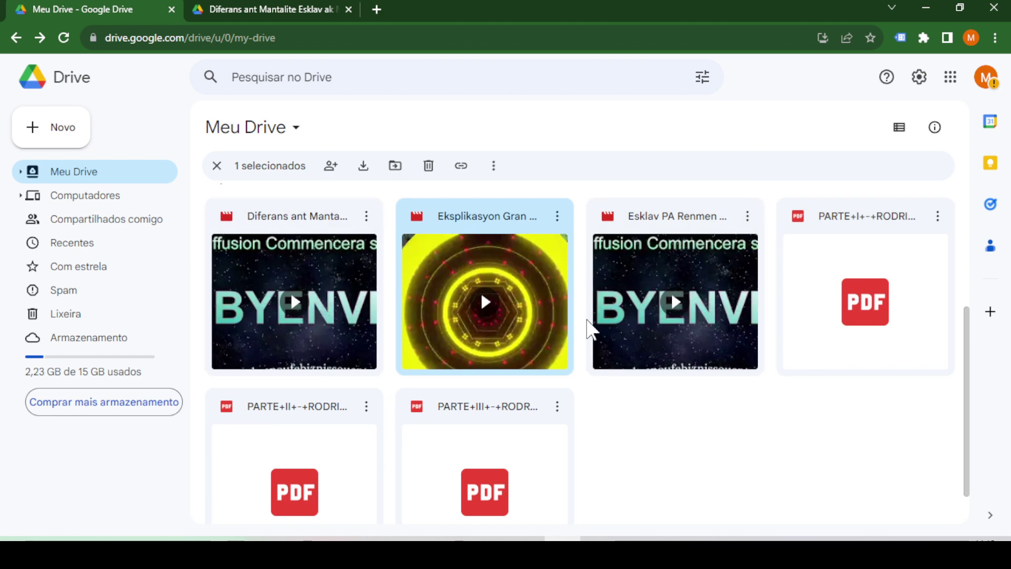
scroll(418, 352, up, 4)
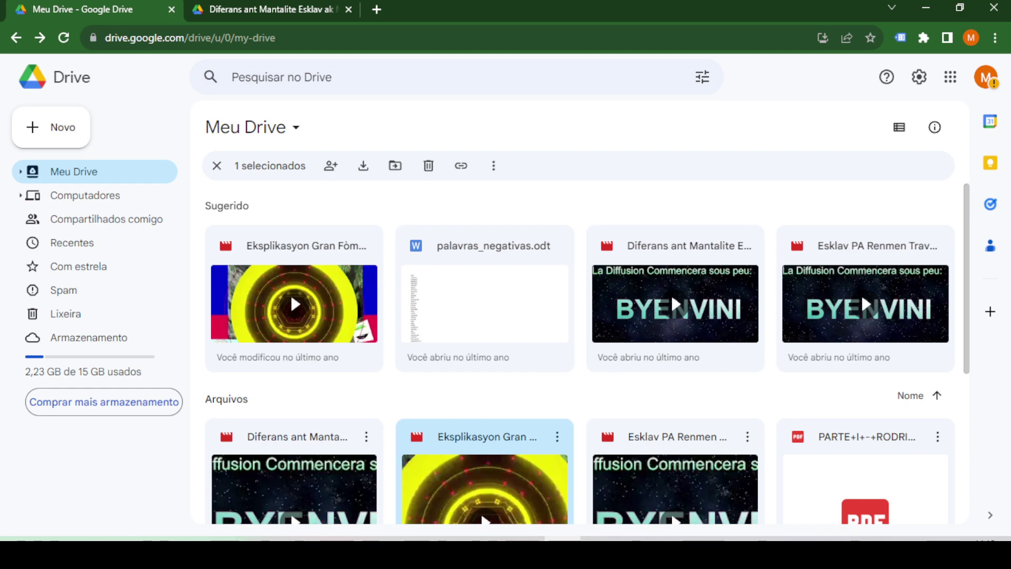
- Switch to OBS Studio and select the Camera Canon scene for the preview
key(alt+Tab)
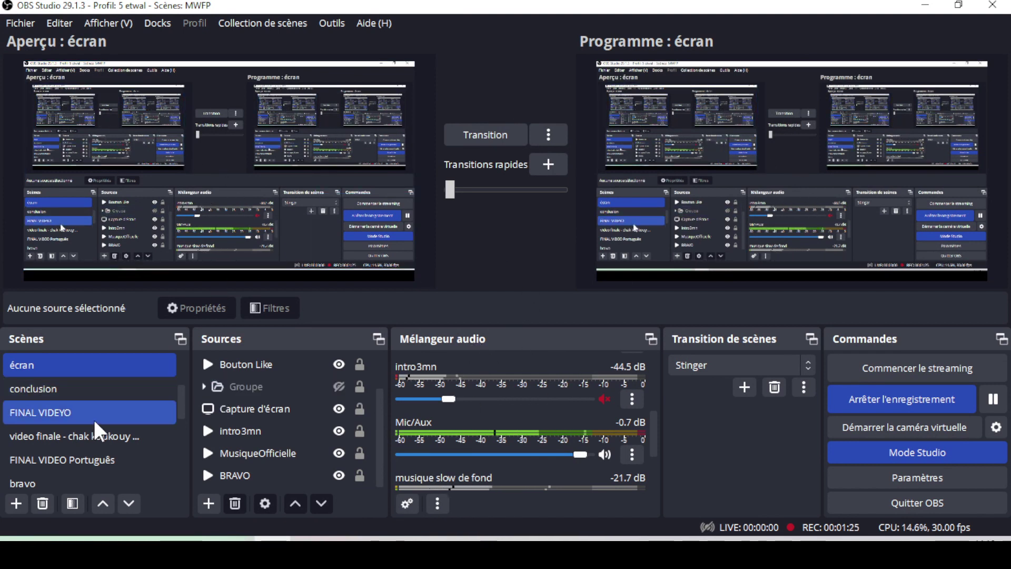
scroll(79, 438, down, 5)
scroll(53, 447, up, 5)
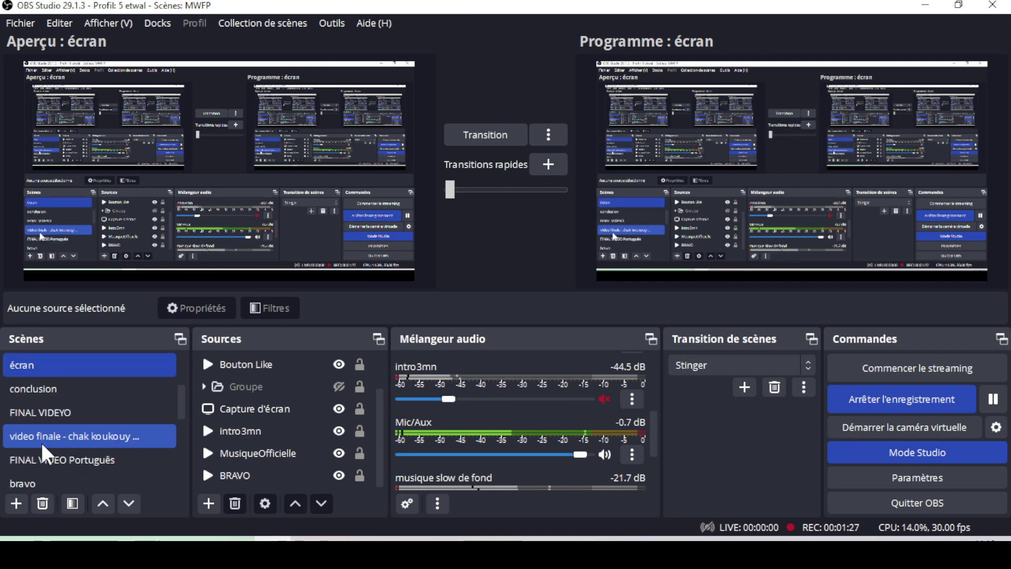
scroll(48, 442, up, 4)
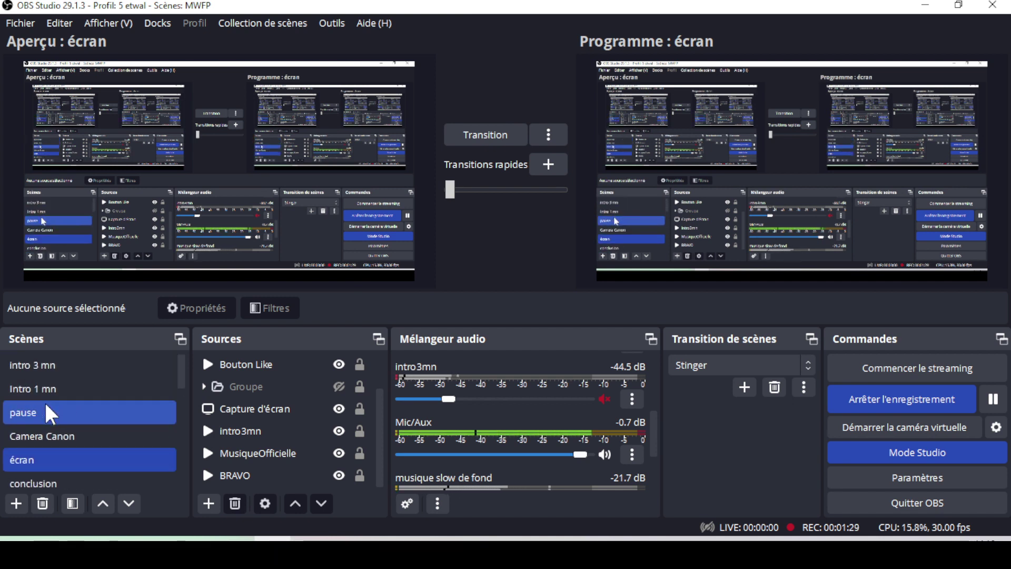
click(50, 437)
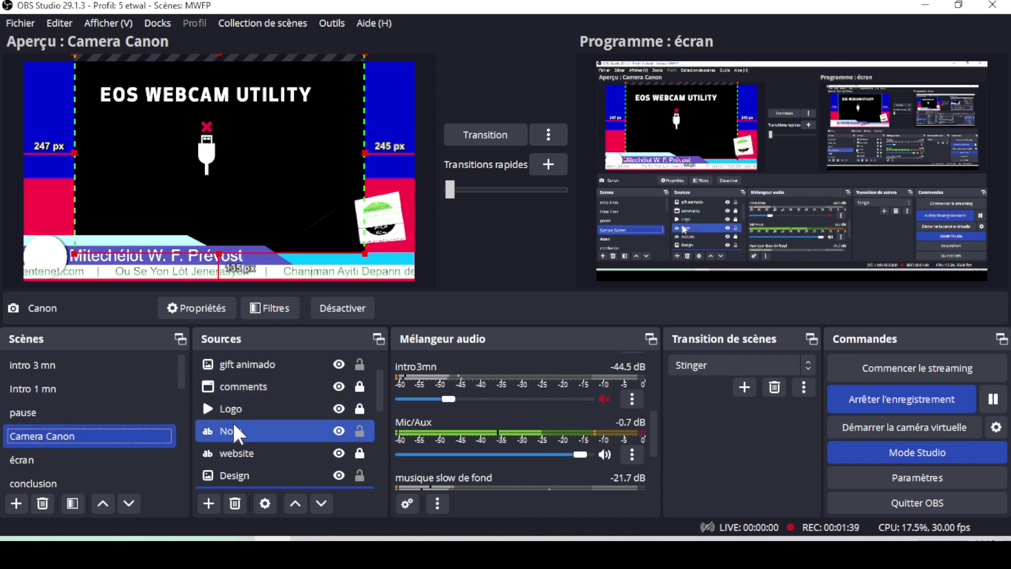
- Open the Canon source's properties and set its video device to OBS Virtual Camera
scroll(261, 416, down, 1)
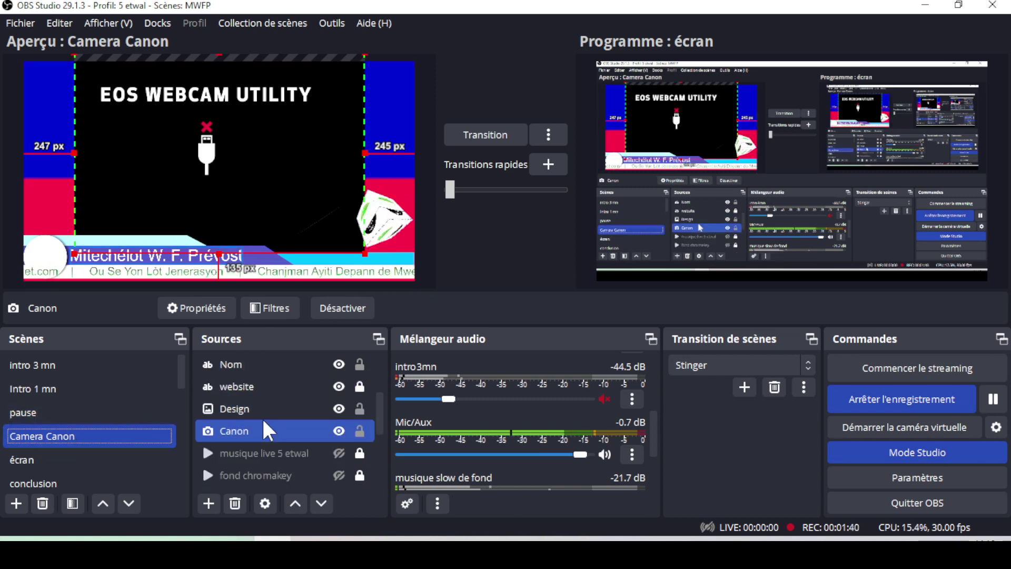
click(236, 431)
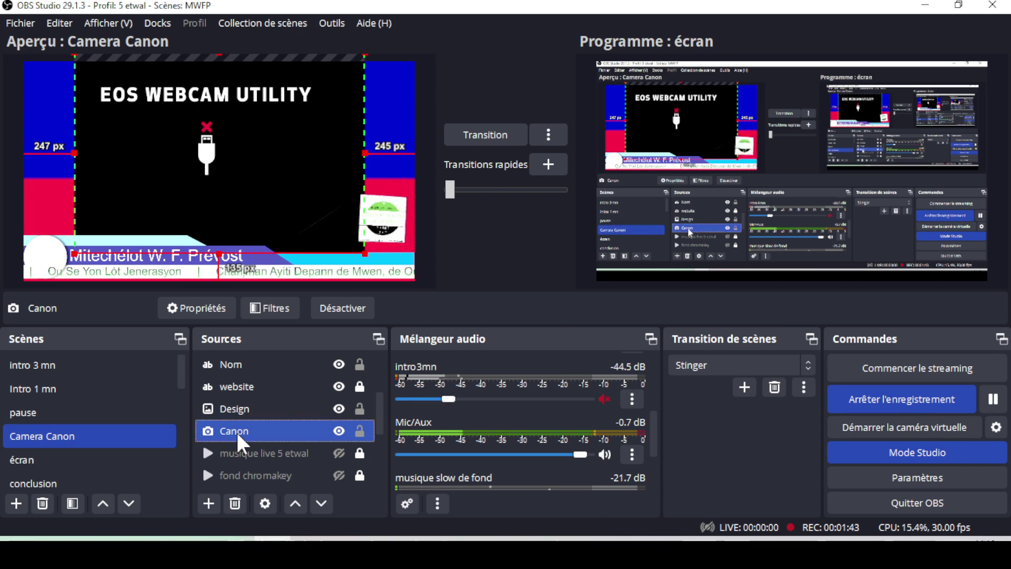
double_click(236, 431)
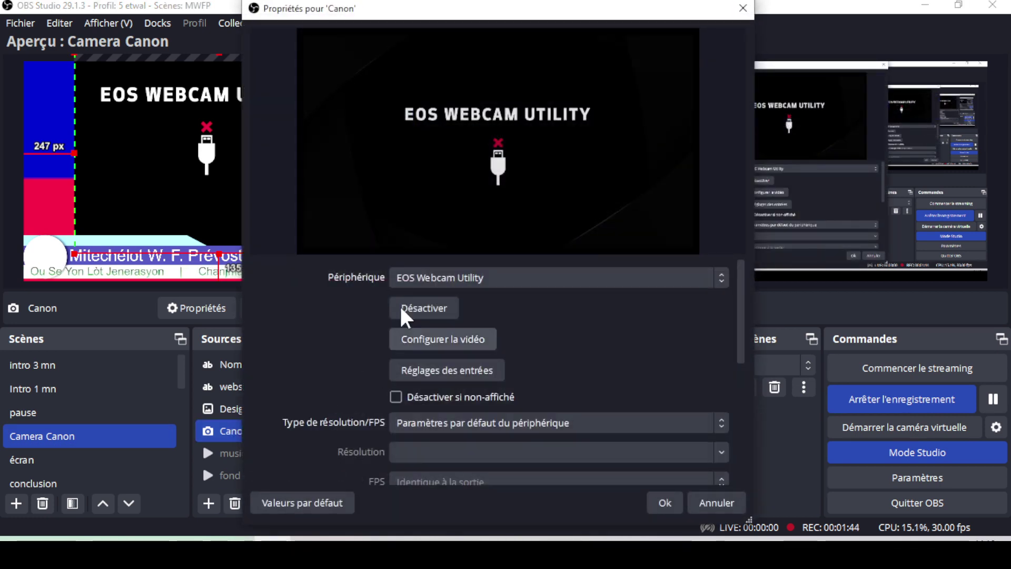
click(443, 285)
click(441, 315)
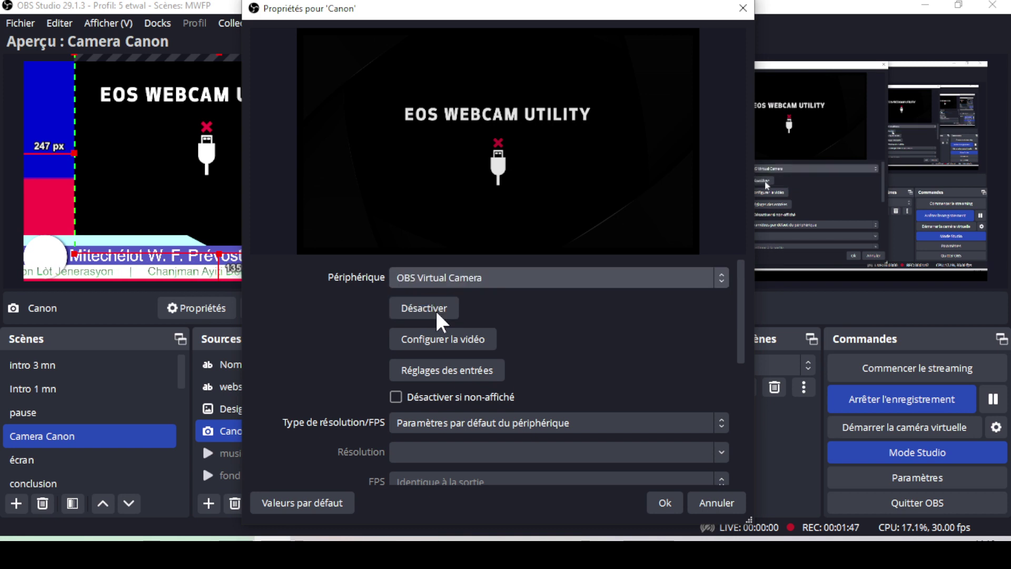
- Set the Canon source's device to EOS Webcam Utility and accept the properties
click(435, 284)
click(435, 296)
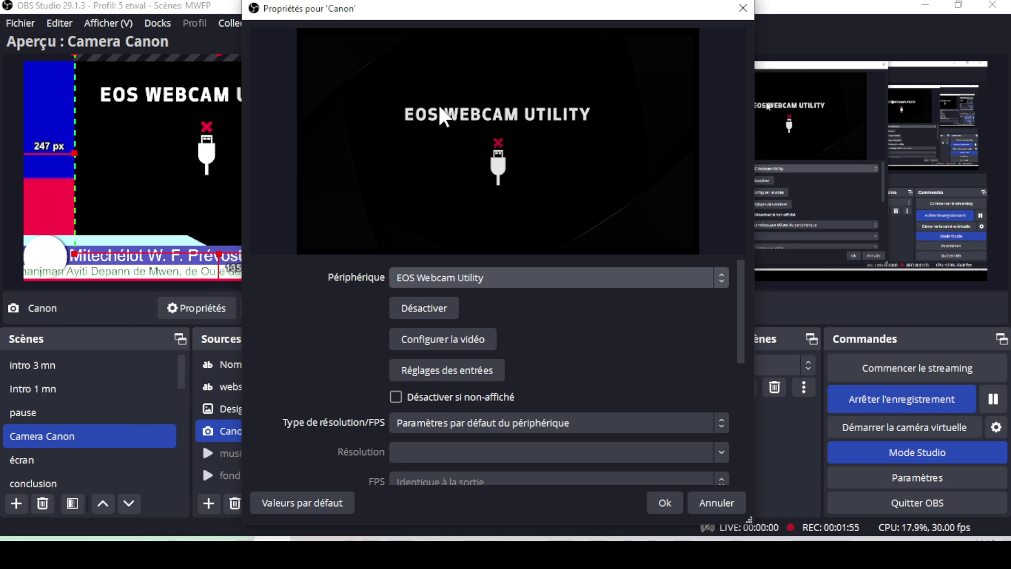
click(664, 502)
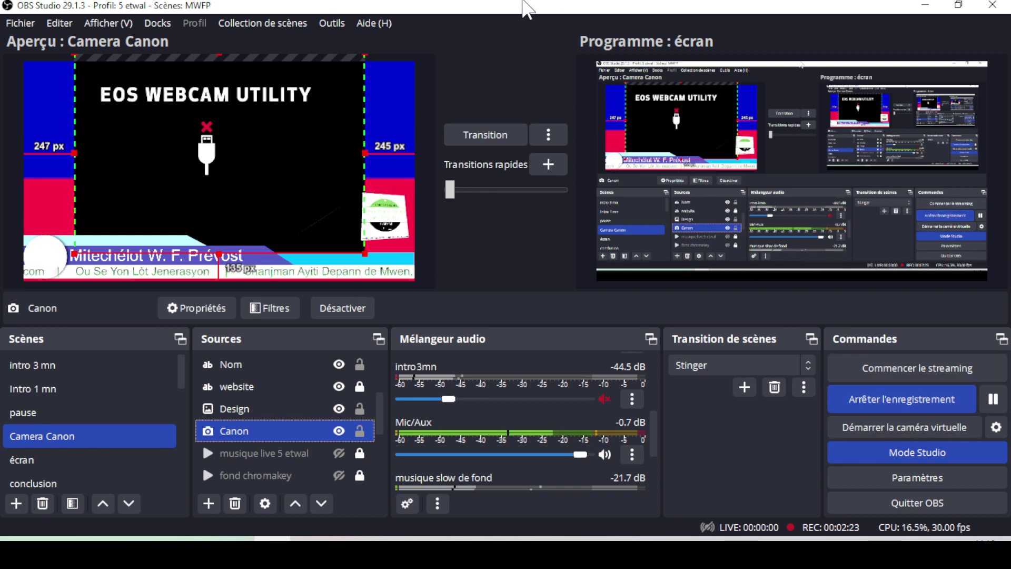
- Leave OBS Studio and open the Vídeos folder in File Explorer
drag(523, 10, 311, 101)
key(alt+Tab)
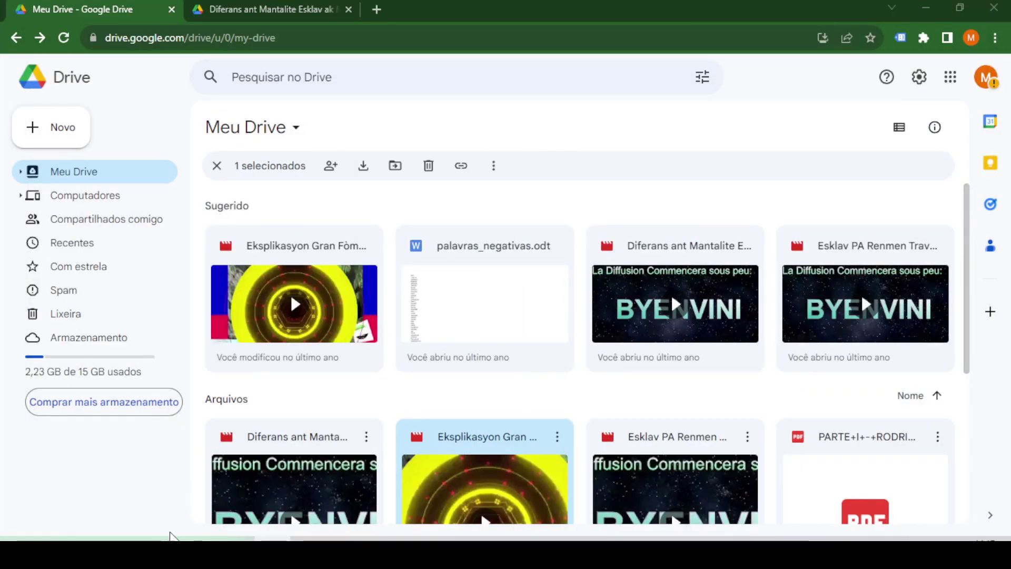
mouse_move(164, 550)
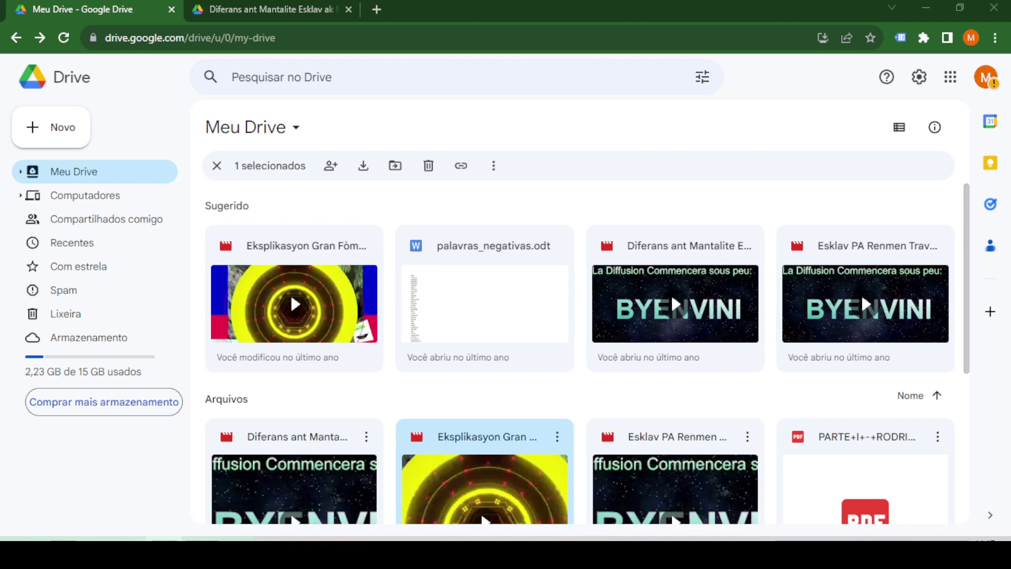
key(super+e)
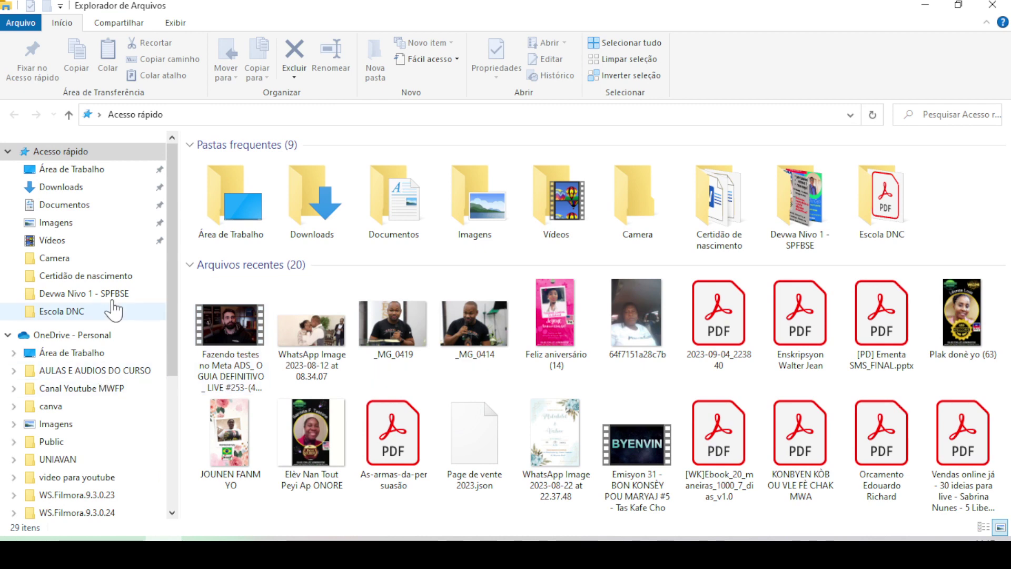
scroll(89, 342, down, 2)
scroll(74, 274, up, 2)
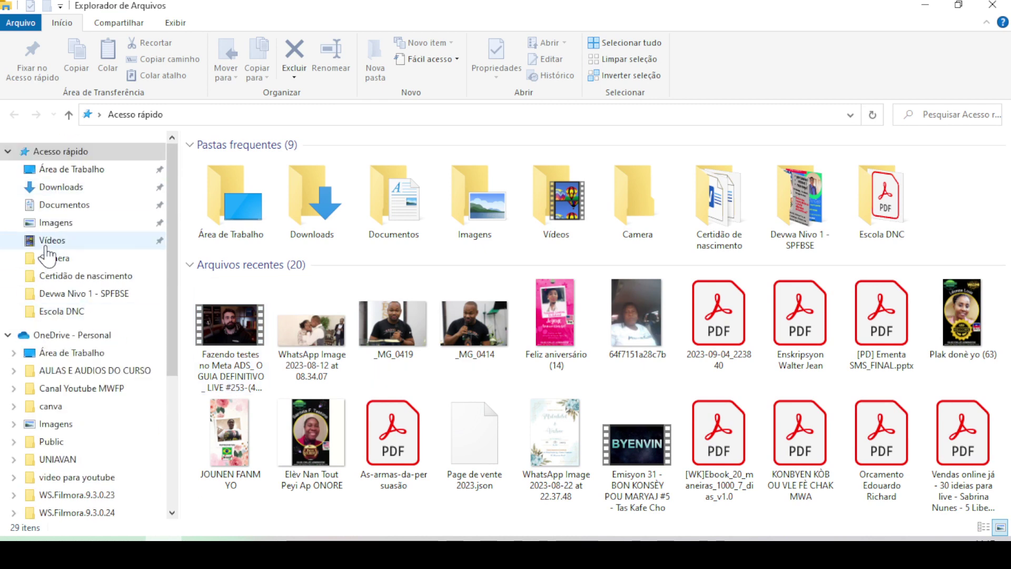
click(50, 242)
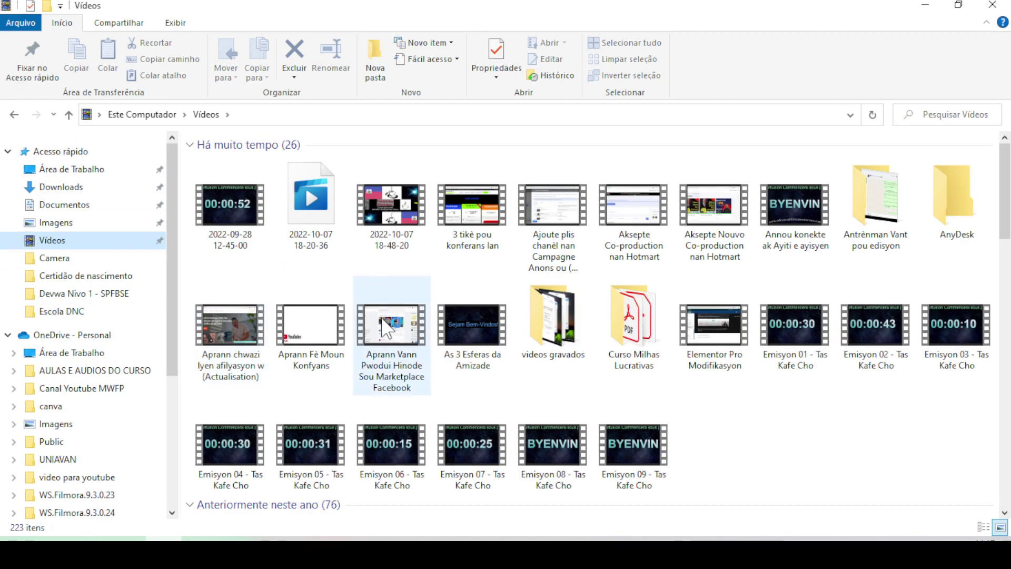
scroll(392, 316, down, 5)
scroll(390, 331, down, 15)
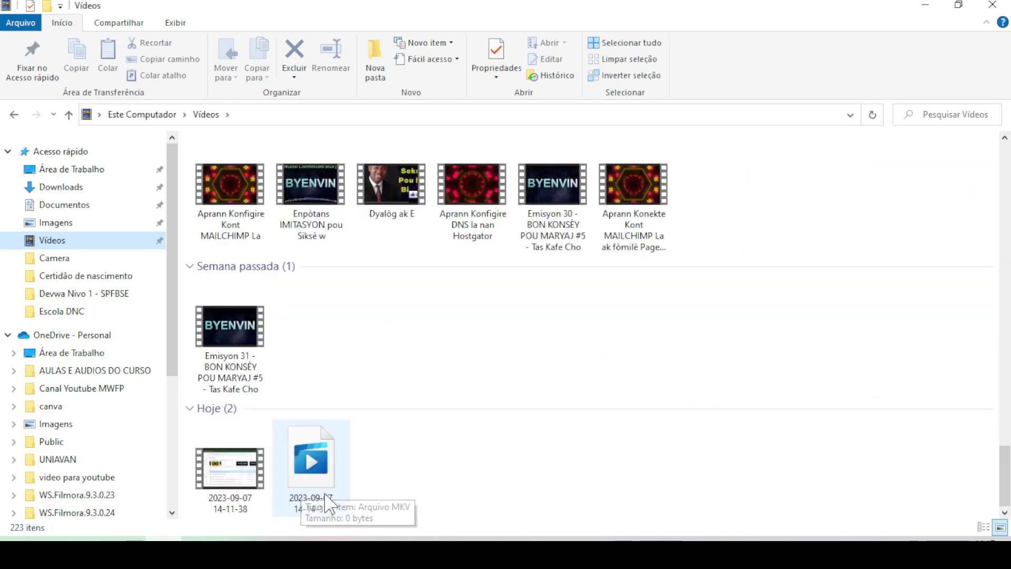
click(308, 478)
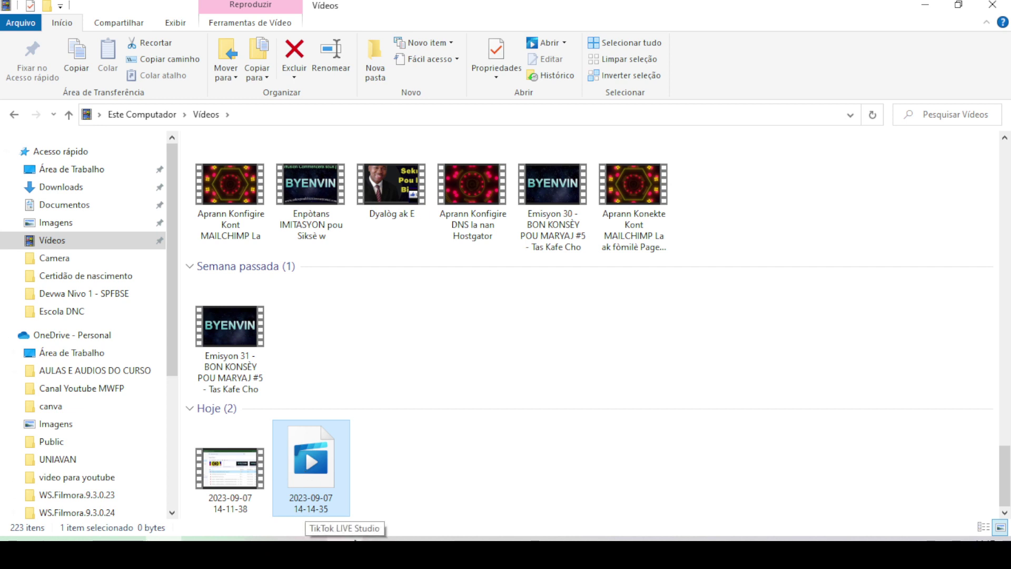
key(F2)
text(Klas)
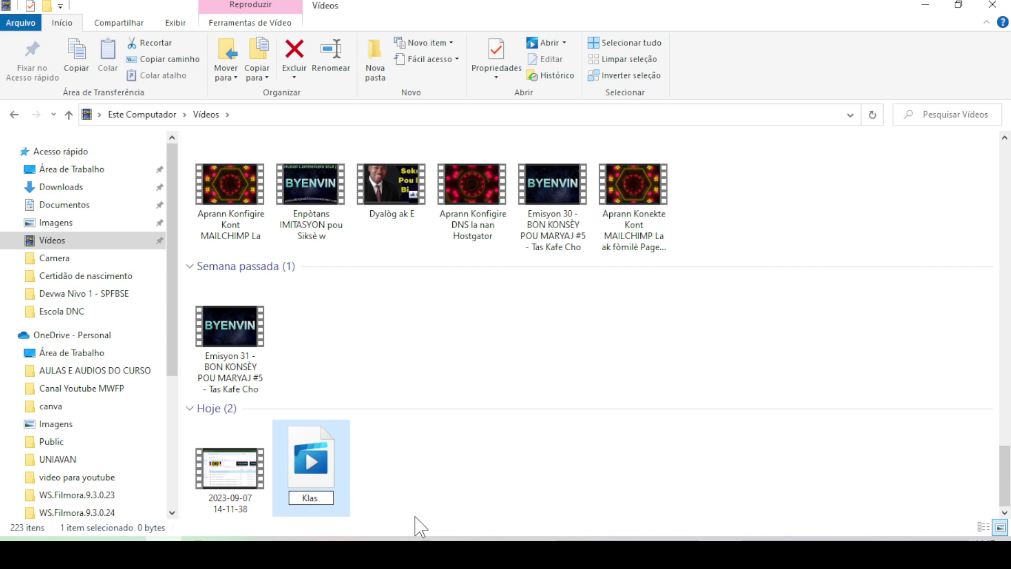
text( 0001)
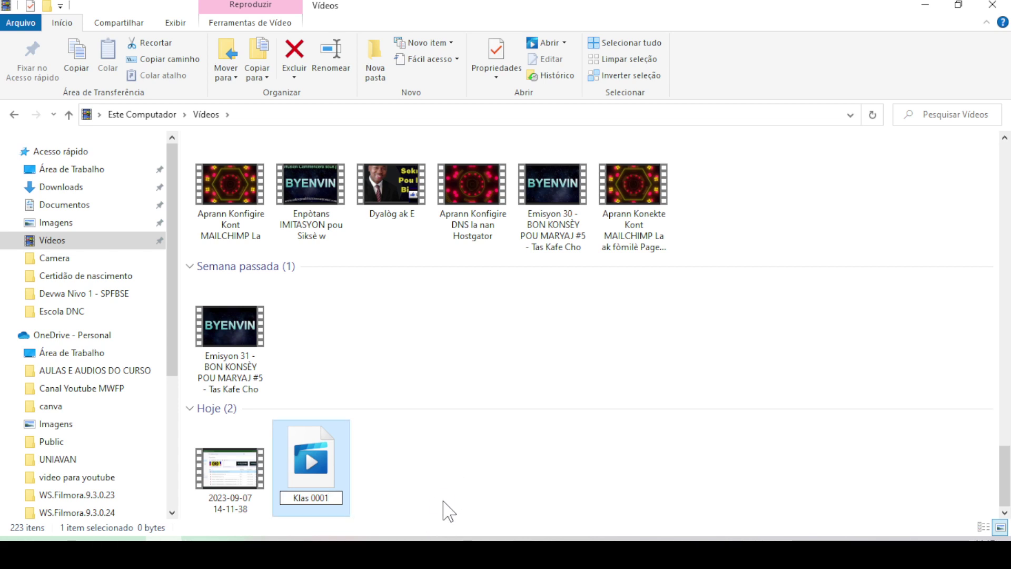
key(Return)
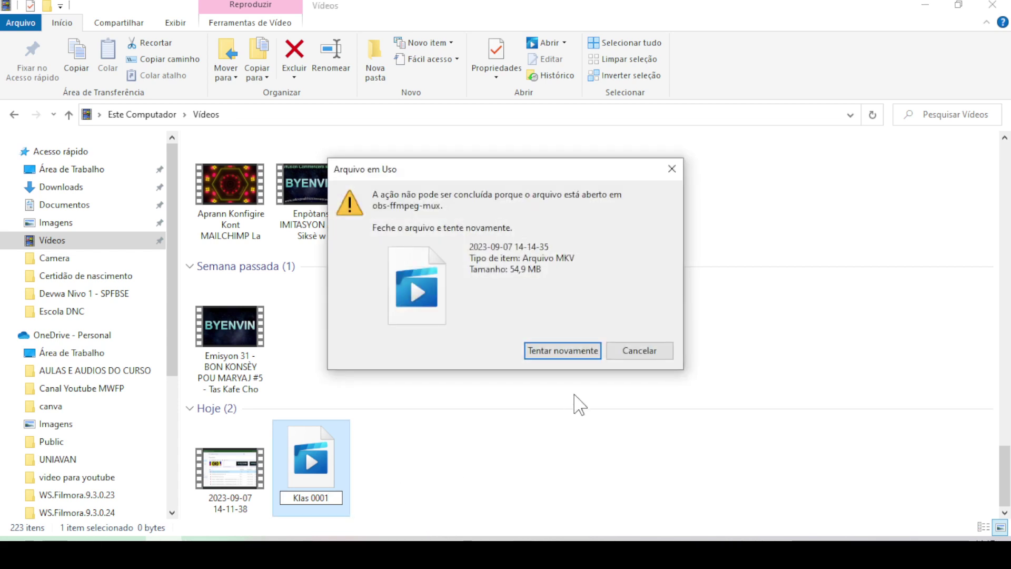
click(559, 351)
click(672, 170)
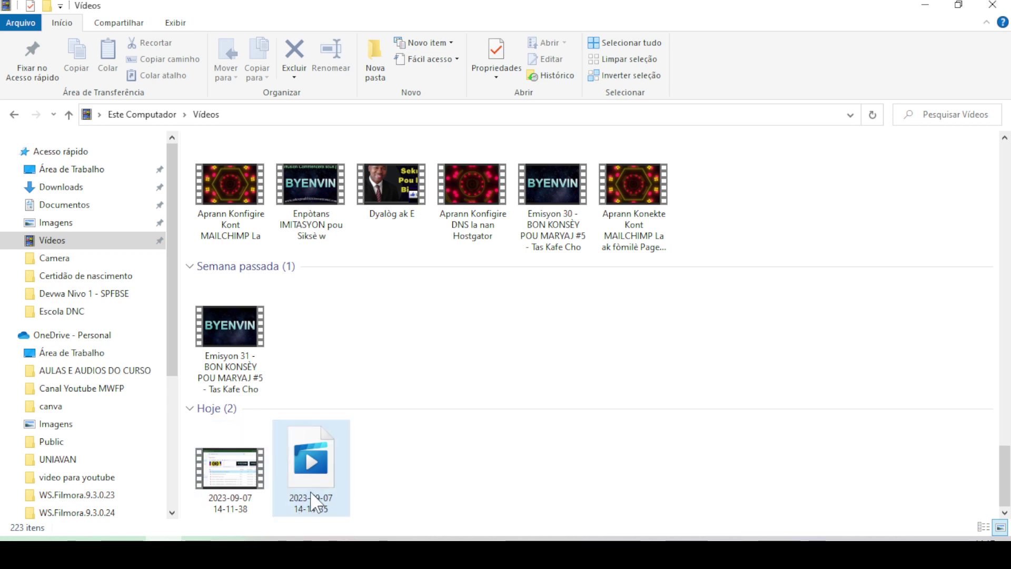
mouse_move(312, 503)
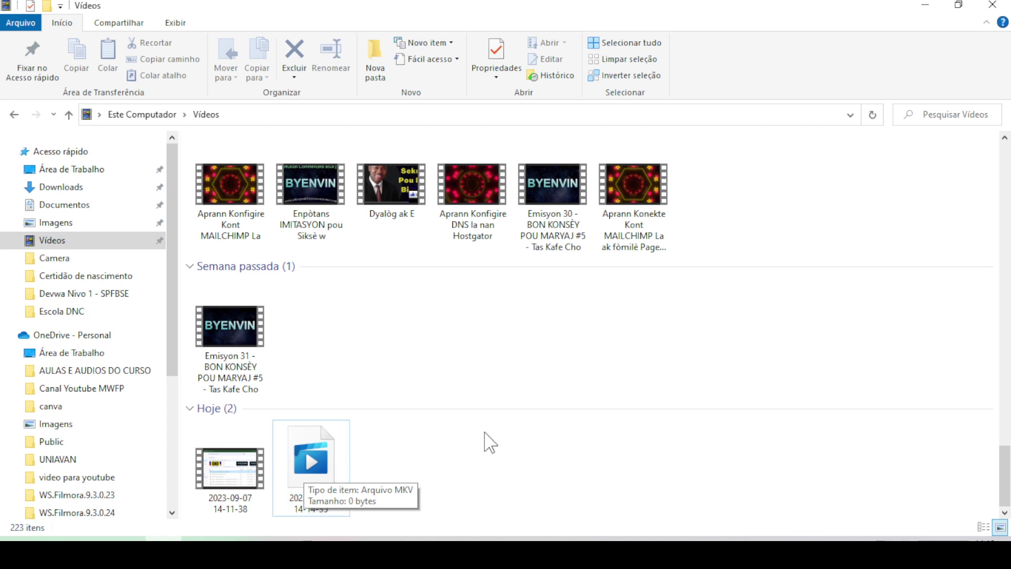
click(332, 479)
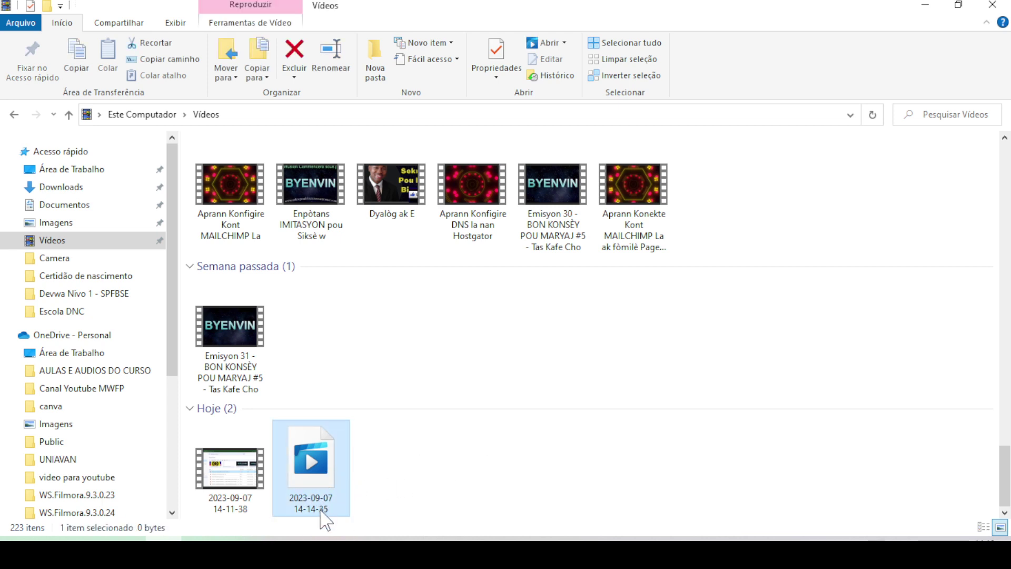
click(925, 7)
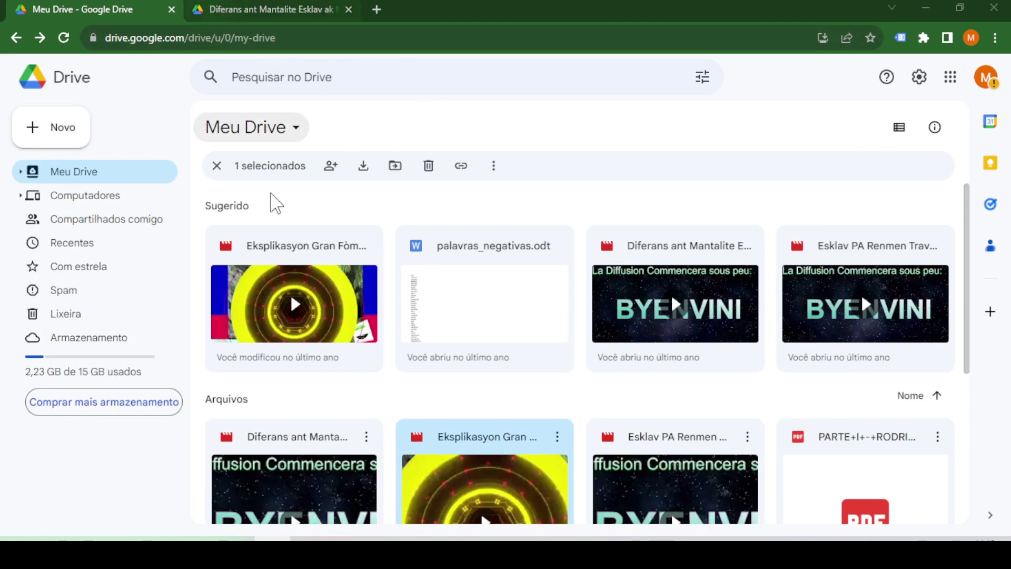
- Open Google Drive in a new browser tab through the Google apps
click(376, 10)
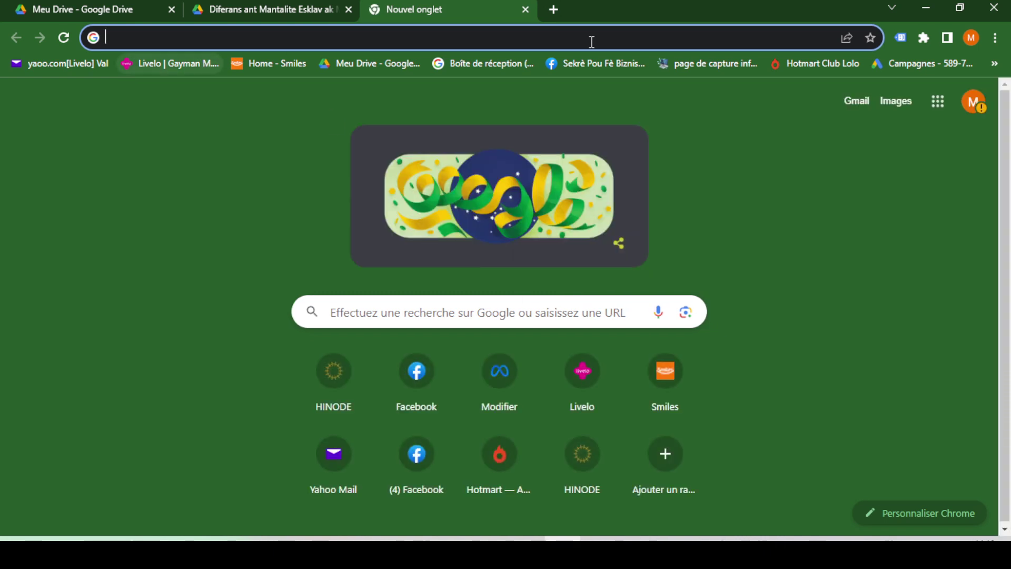
click(937, 105)
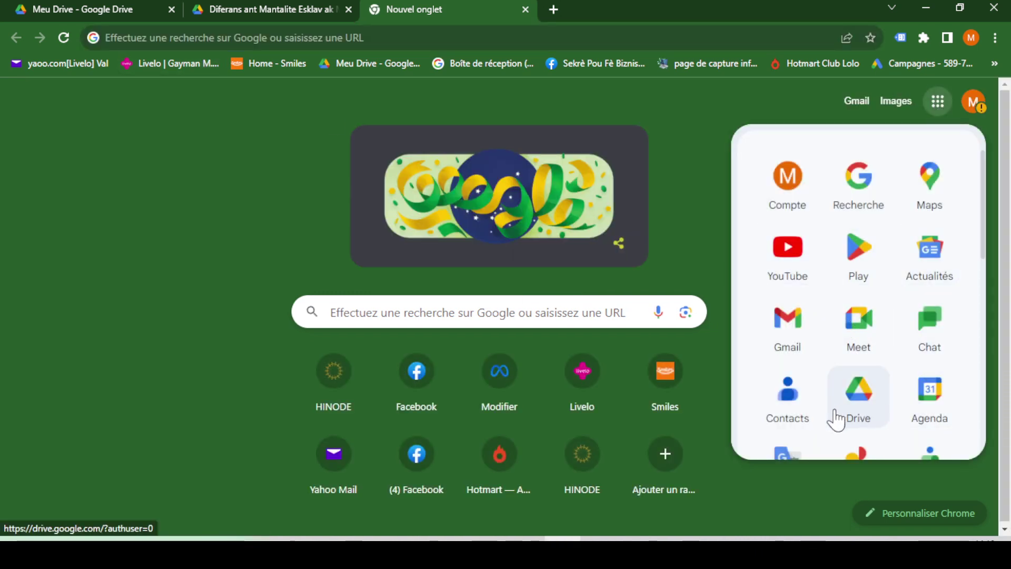
click(862, 411)
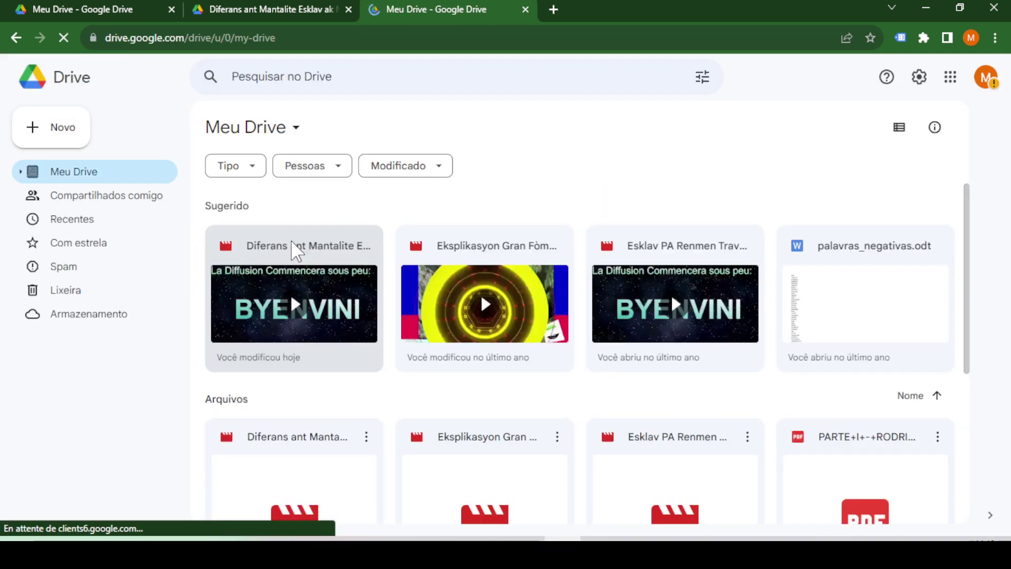
- Look over the Meu Drive files and open the choices for adding a new item to Drive
scroll(420, 387, down, 1)
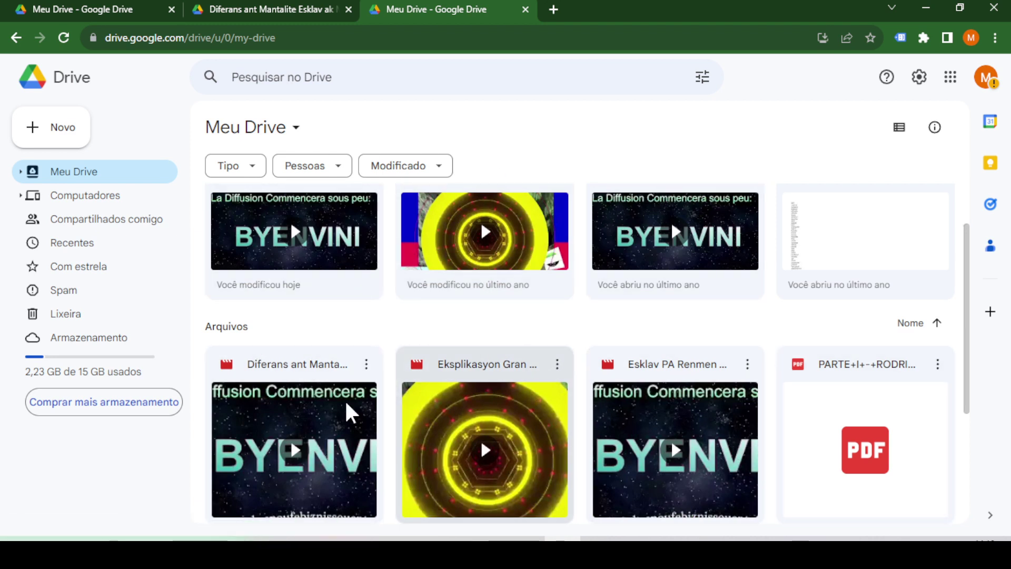
scroll(316, 412, up, 1)
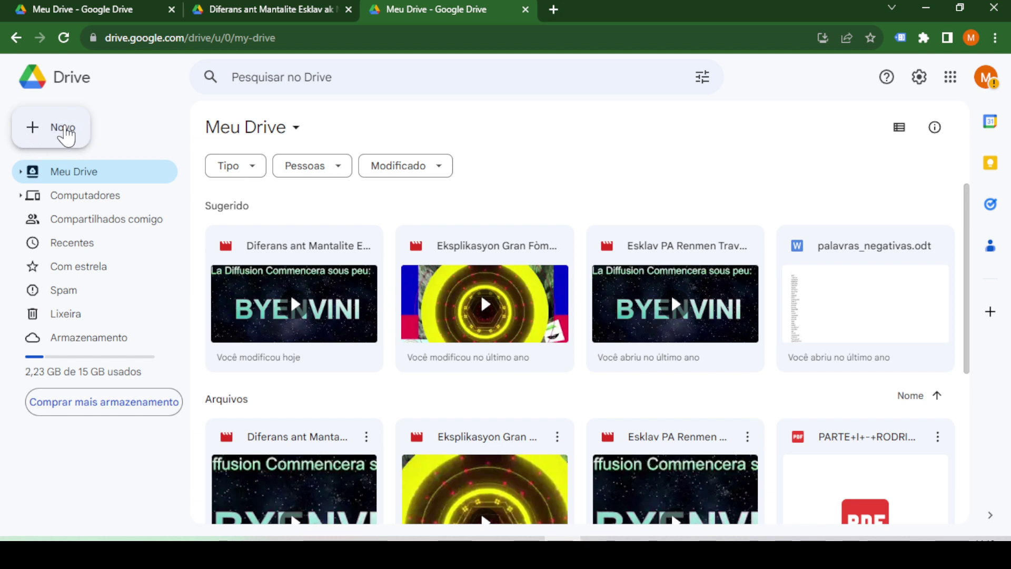
click(64, 129)
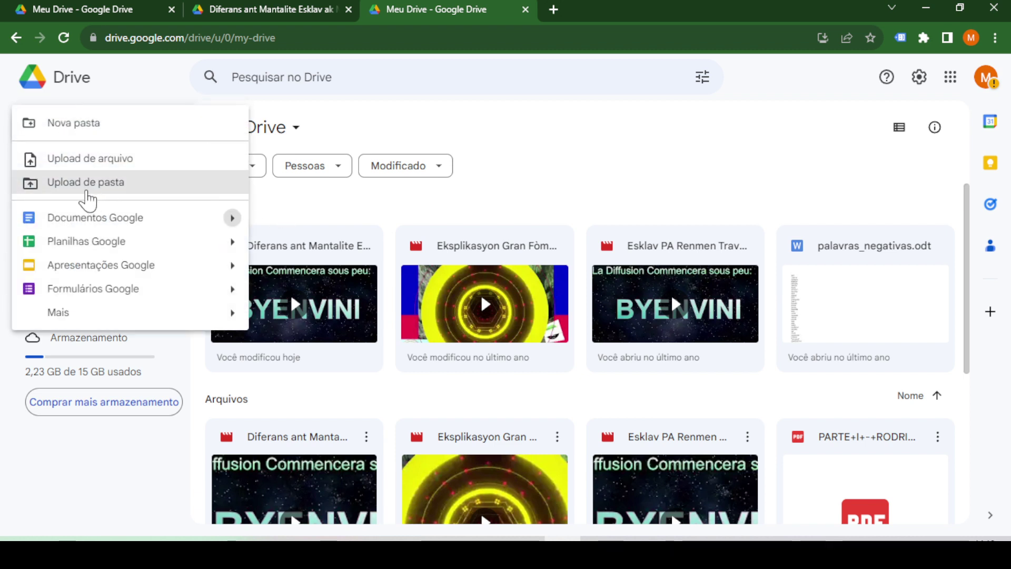